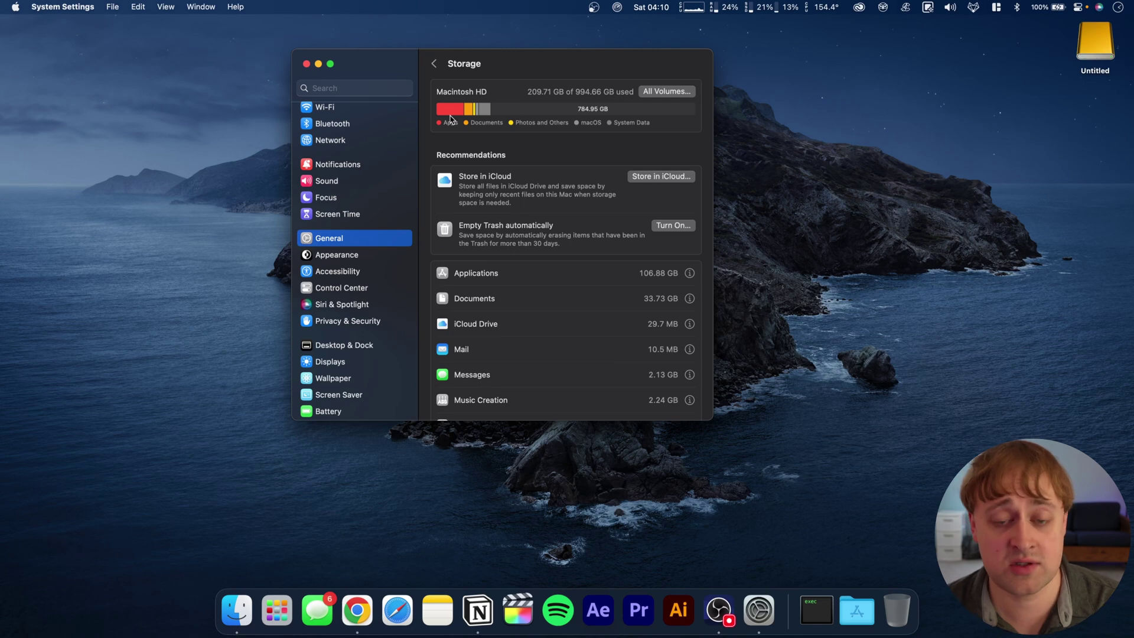
Open the storage details for Applications and look through the installed apps sorted by size
mouse_move(446, 110)
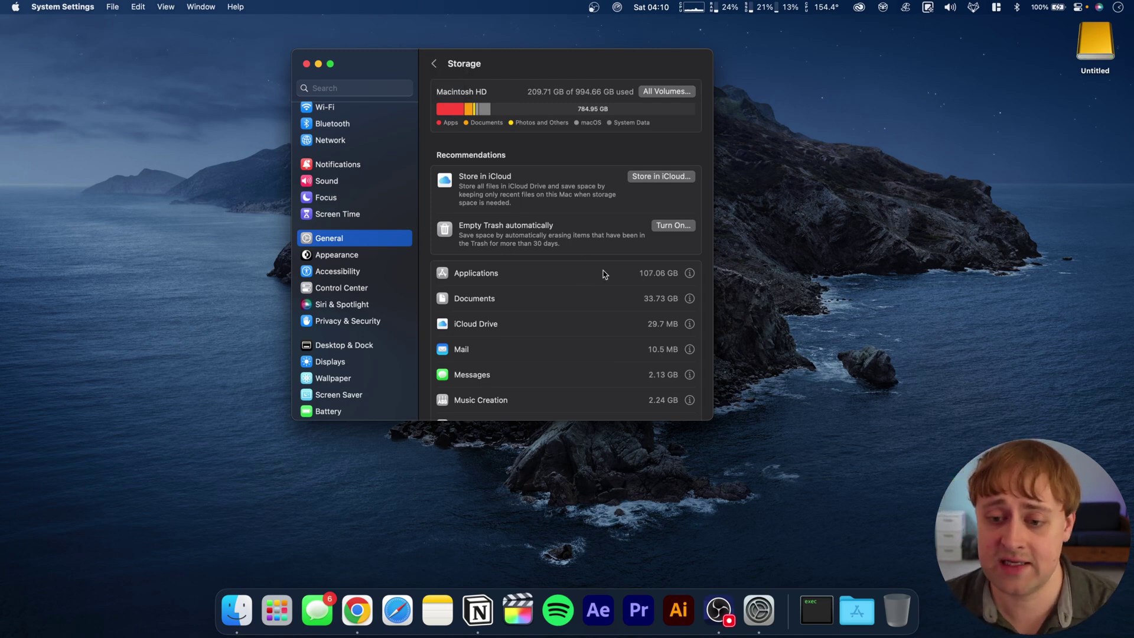
scroll(658, 296, "down", 2)
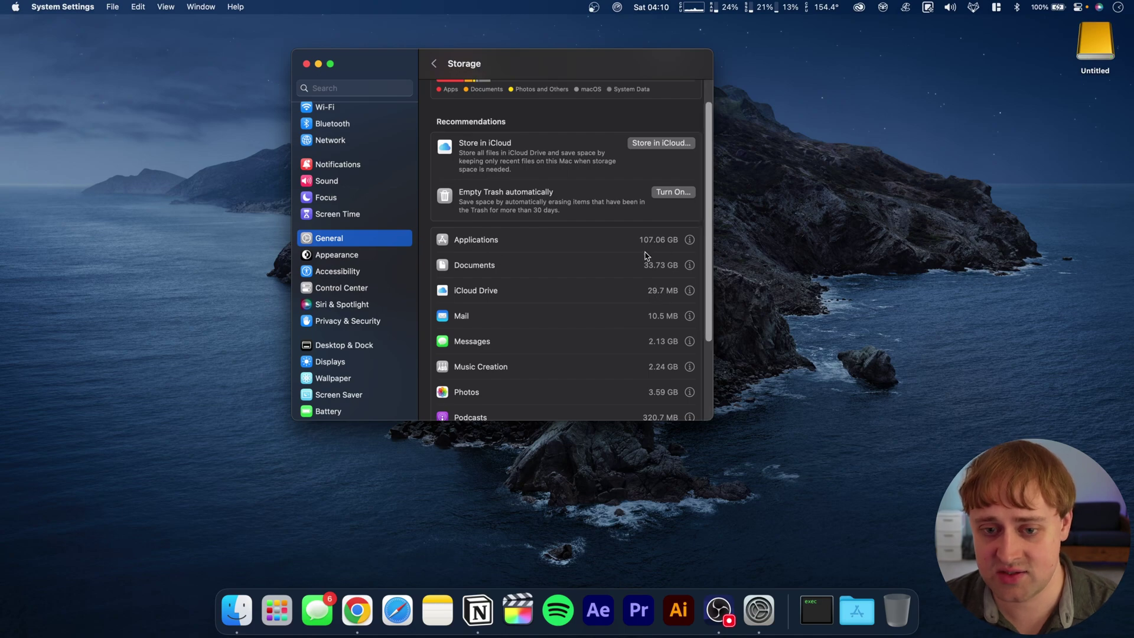
left_click(690, 240)
scroll(553, 231, "down", 2)
scroll(551, 230, "down", 6)
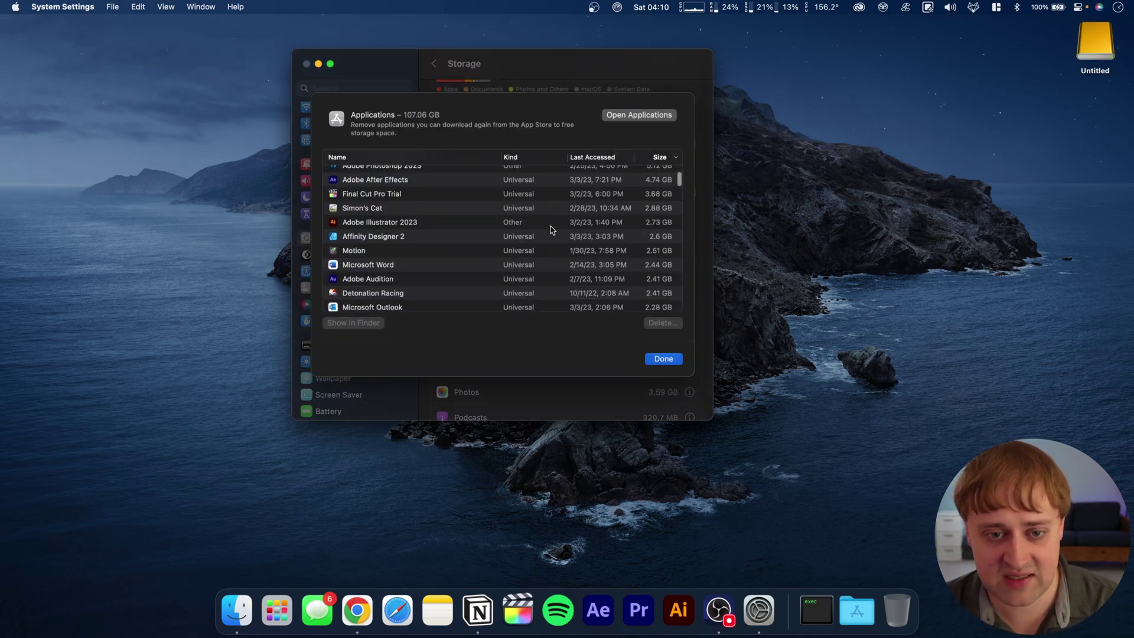
scroll(551, 236, "up", 8)
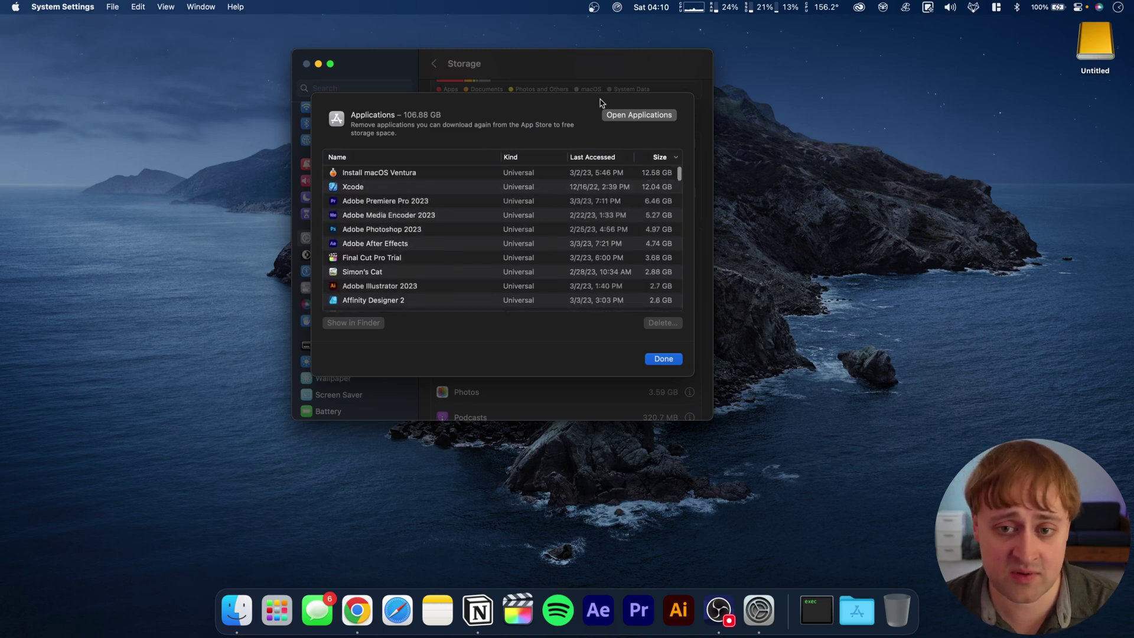
Inspect Install macOS Ventura and Adobe After Effects in the application list, then close the storage details
left_click(581, 175)
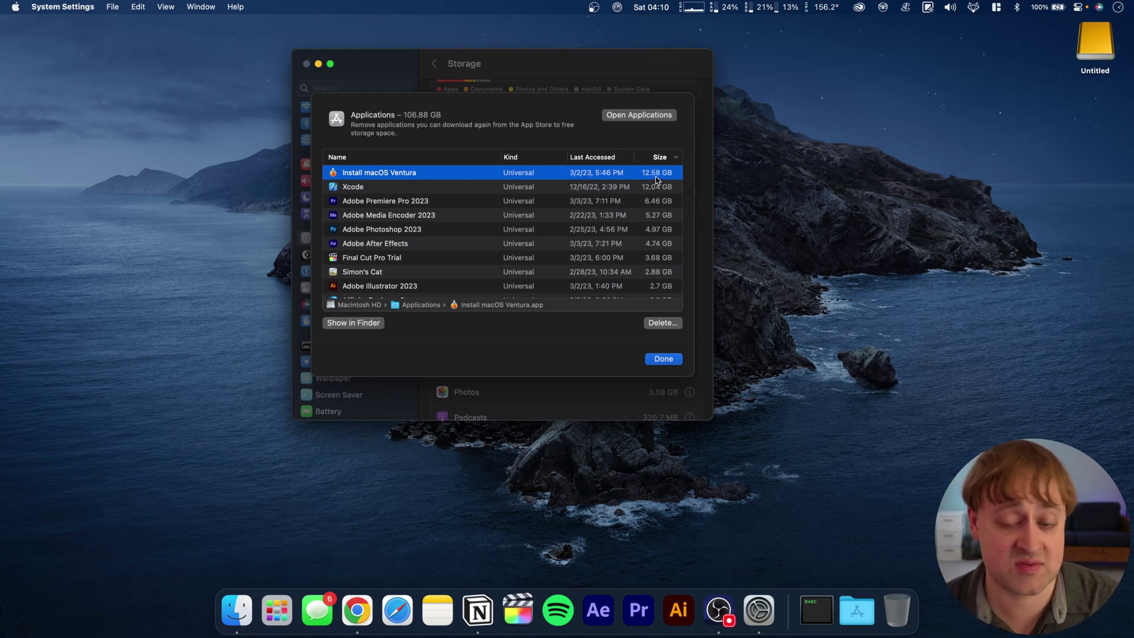
left_click(476, 243)
scroll(476, 248, "down", 10)
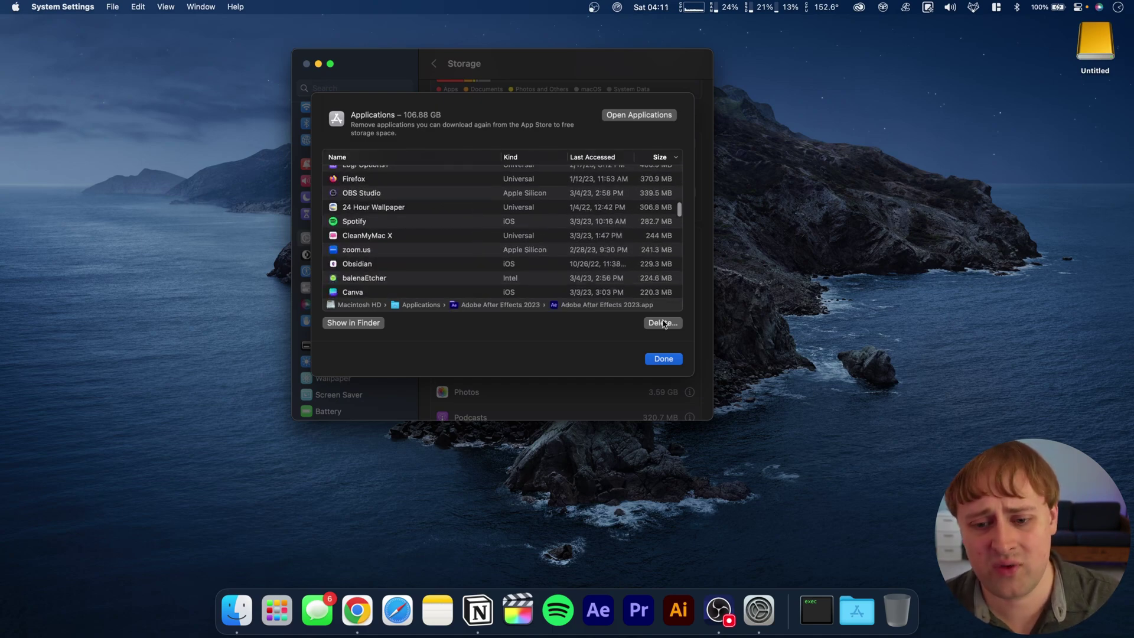
left_click(664, 359)
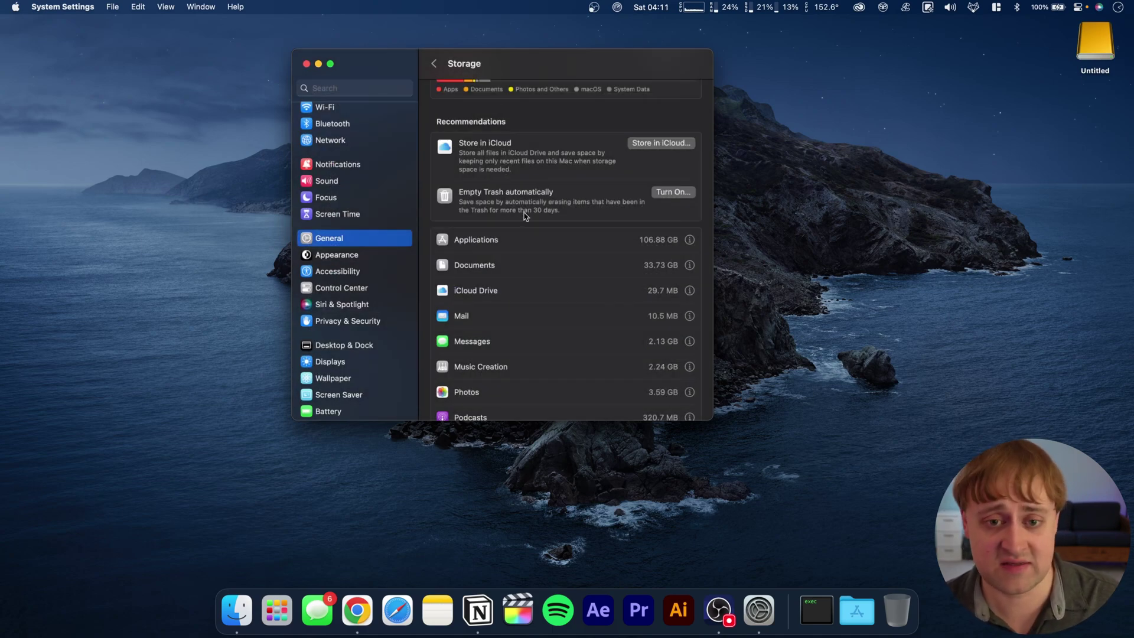
Check the System Data size in the storage bar and in the category list
mouse_move(485, 112)
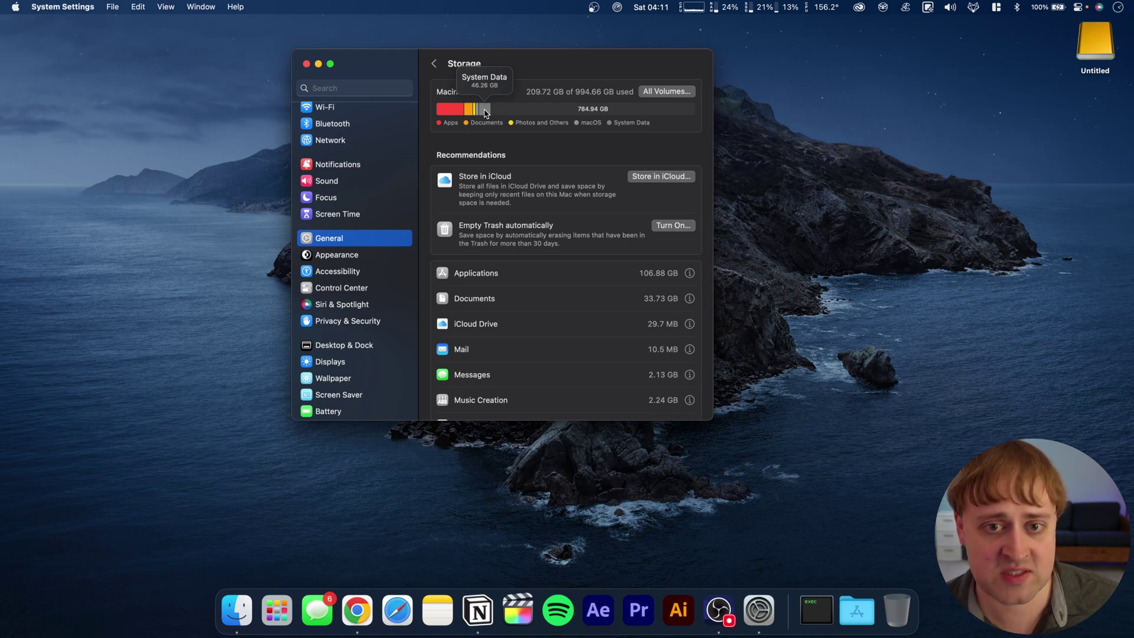
scroll(517, 378, "down", 5)
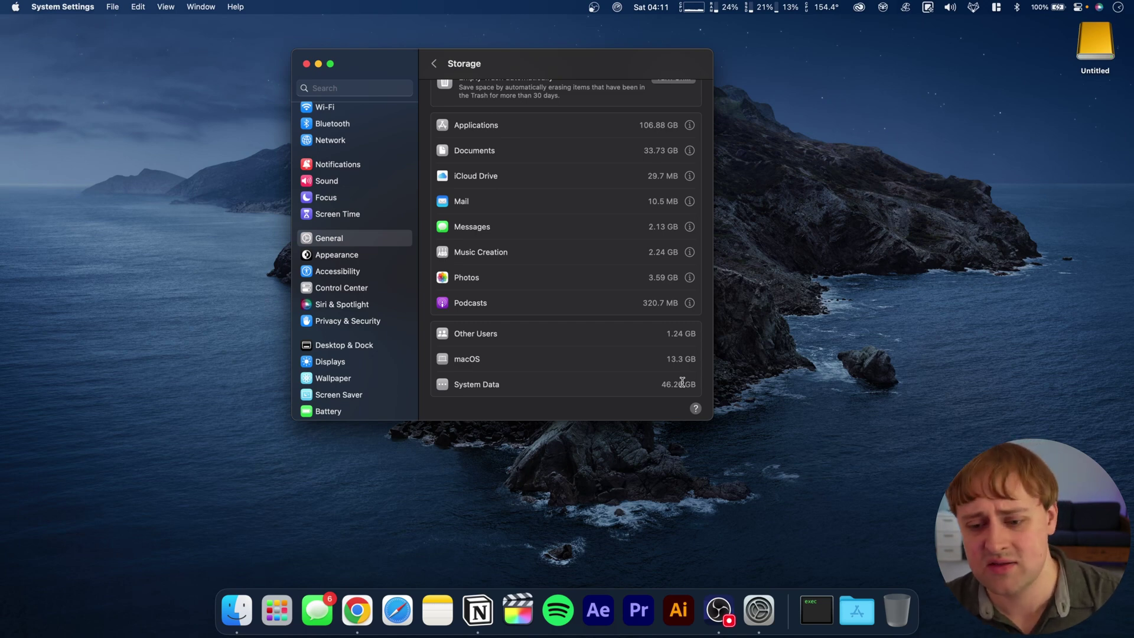
scroll(585, 351, "down", 1)
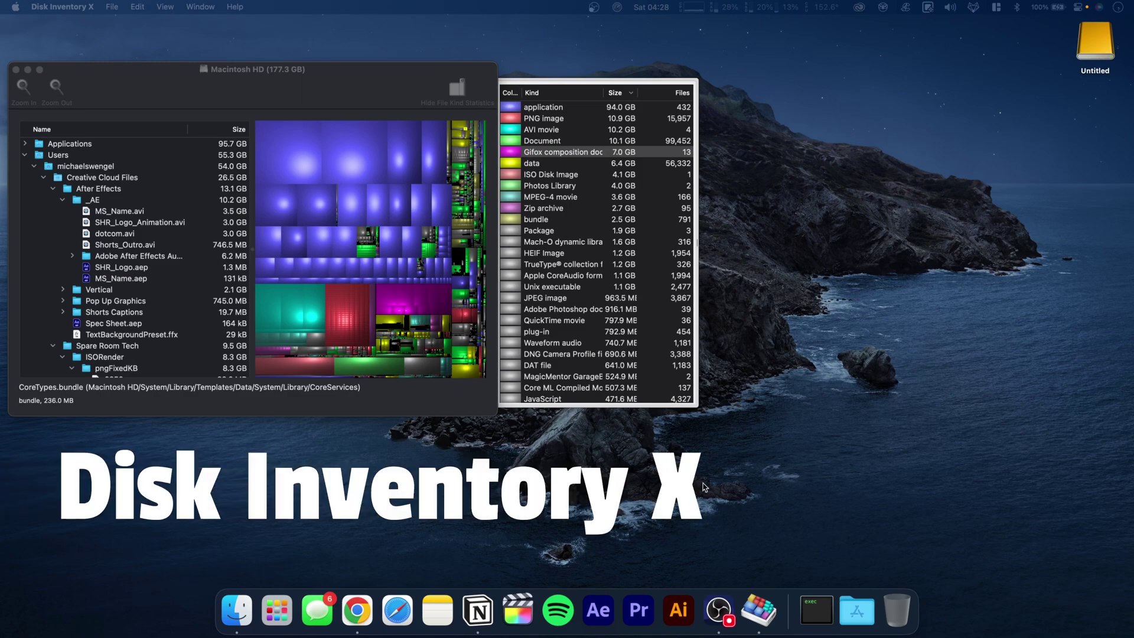
Switch to Disk Inventory X and identify Install macOS Ventura.app, Xcode.app and Final Cut Pro Trial.app in the treemap
left_click(295, 138)
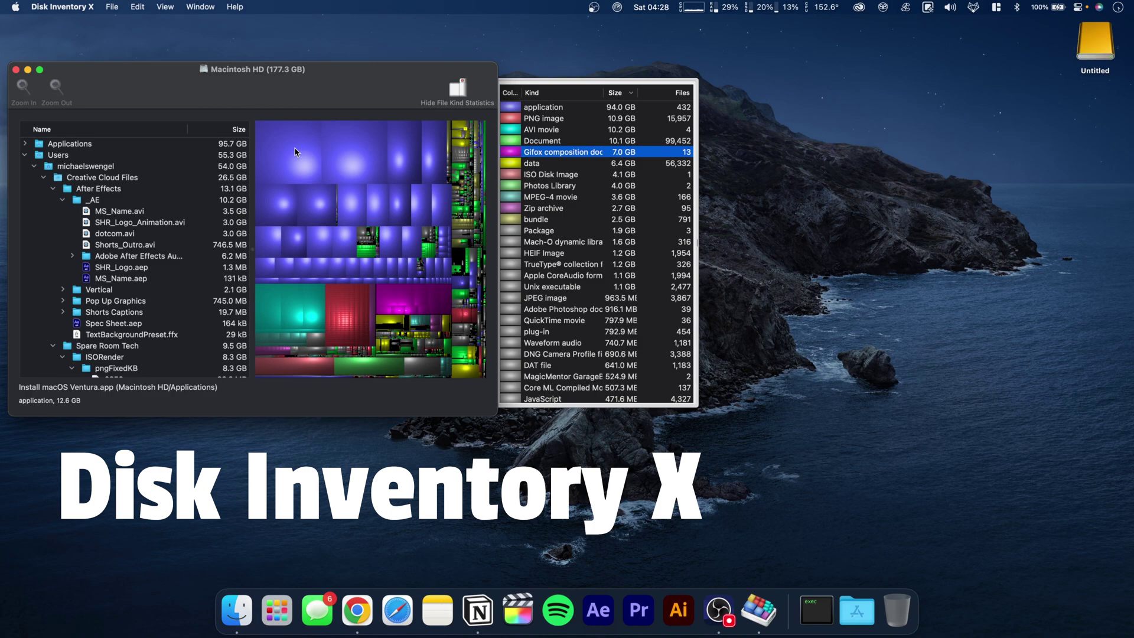
left_click(296, 152)
left_click(366, 156)
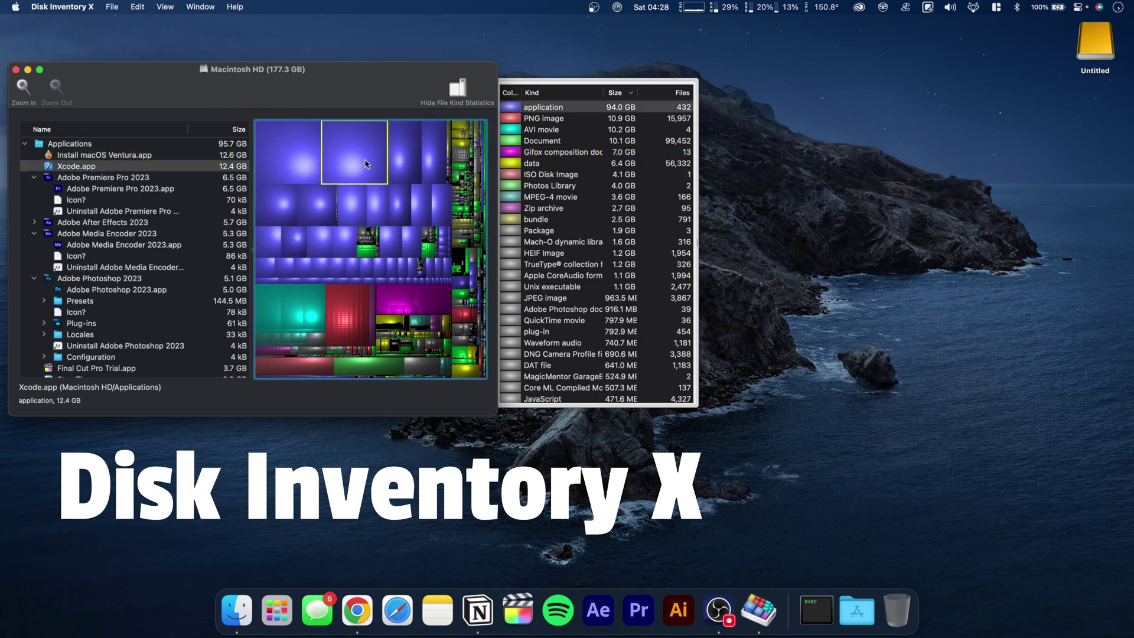
left_click(348, 208)
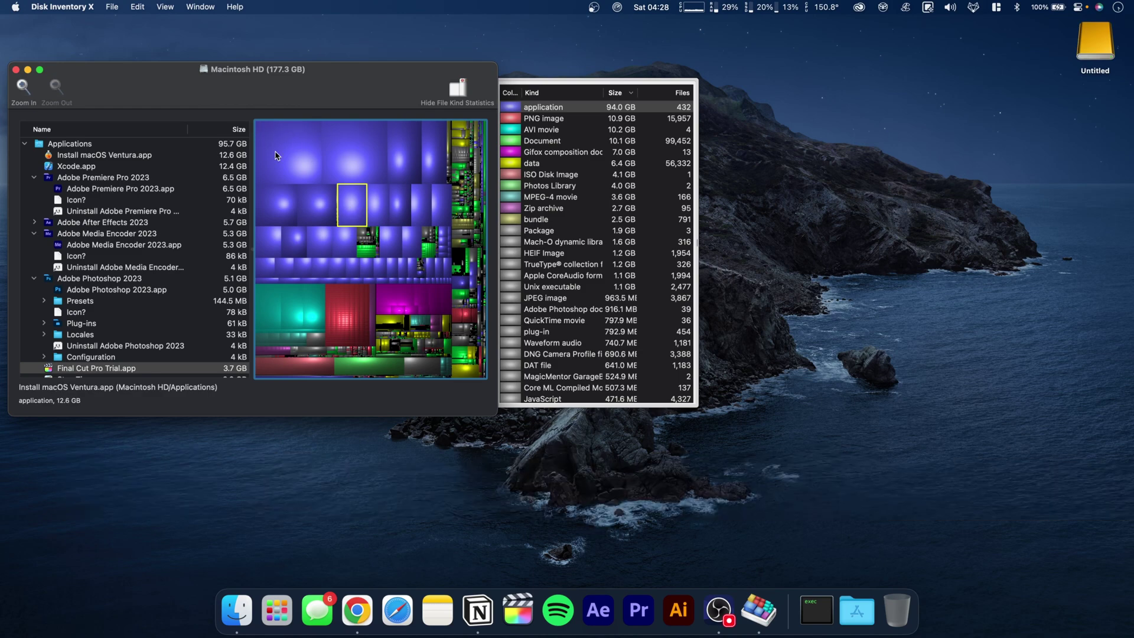
left_click(321, 163)
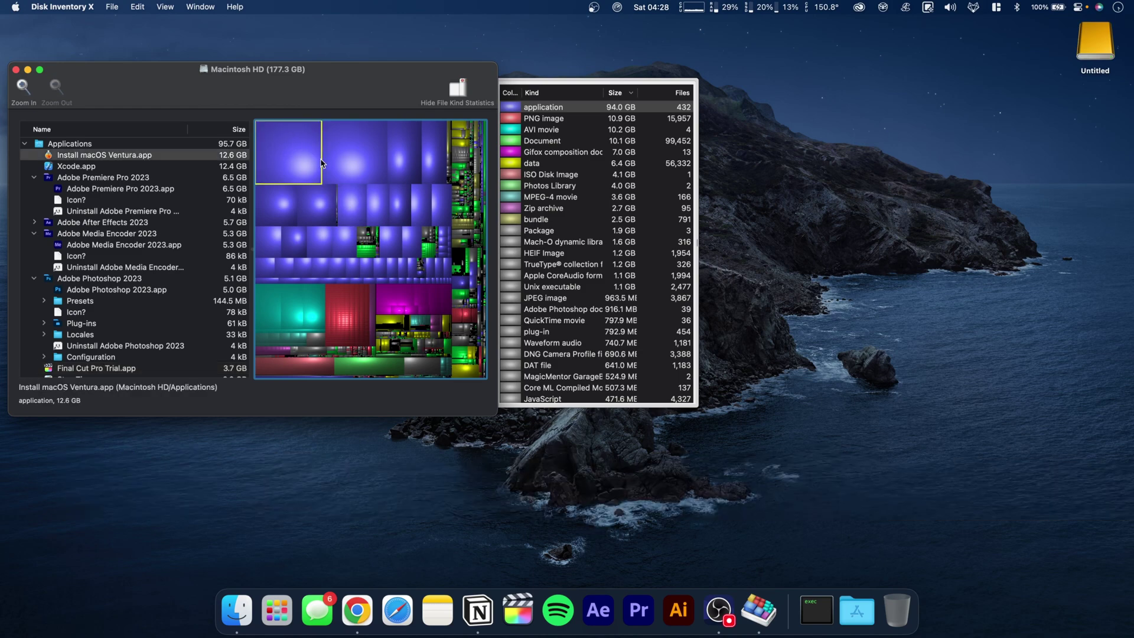
left_click(96, 157)
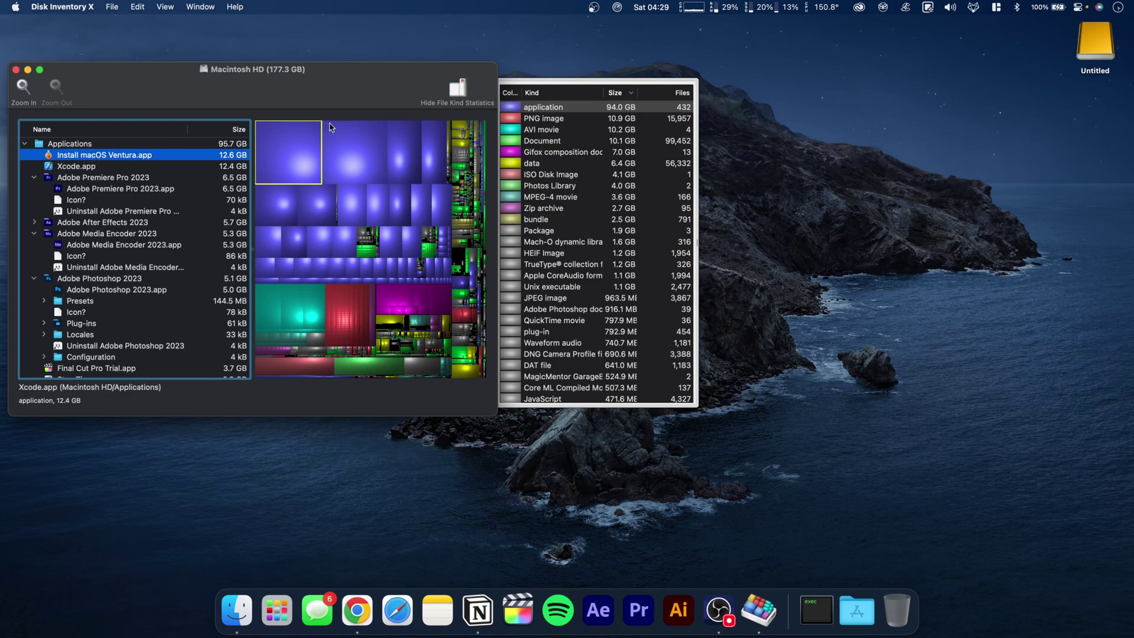
Compare the Xcode.app and Install macOS Ventura.app blocks in the treemap
left_click(358, 131)
left_click(283, 142)
left_click(345, 157)
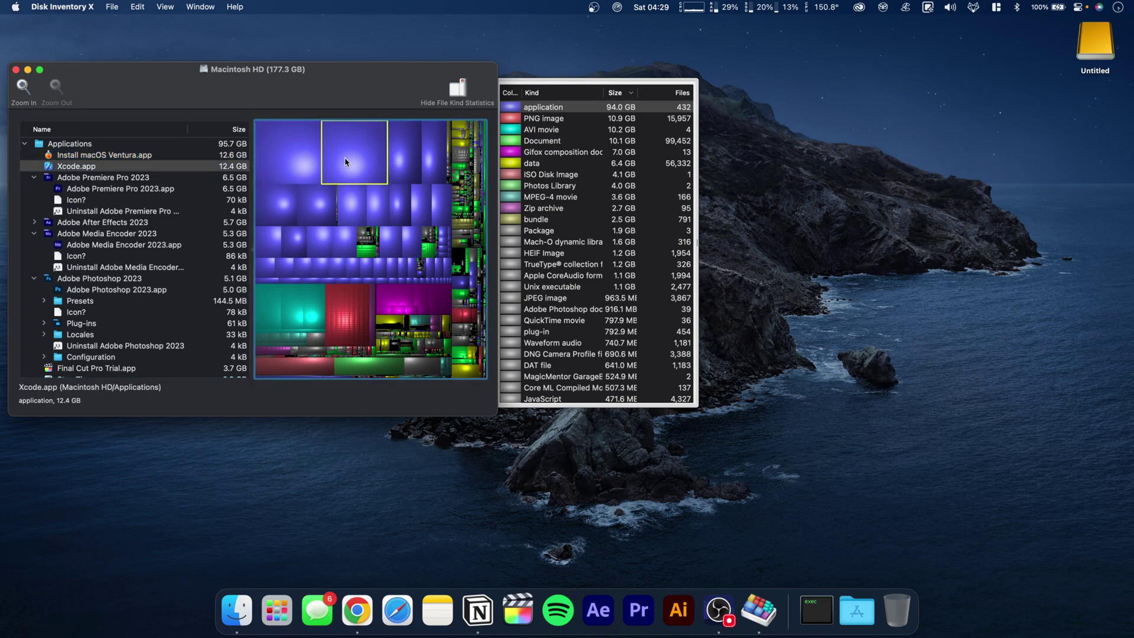
left_click(300, 160)
left_click(349, 157)
Select Install macOS Ventura.app and reveal it in Finder
left_click(121, 155)
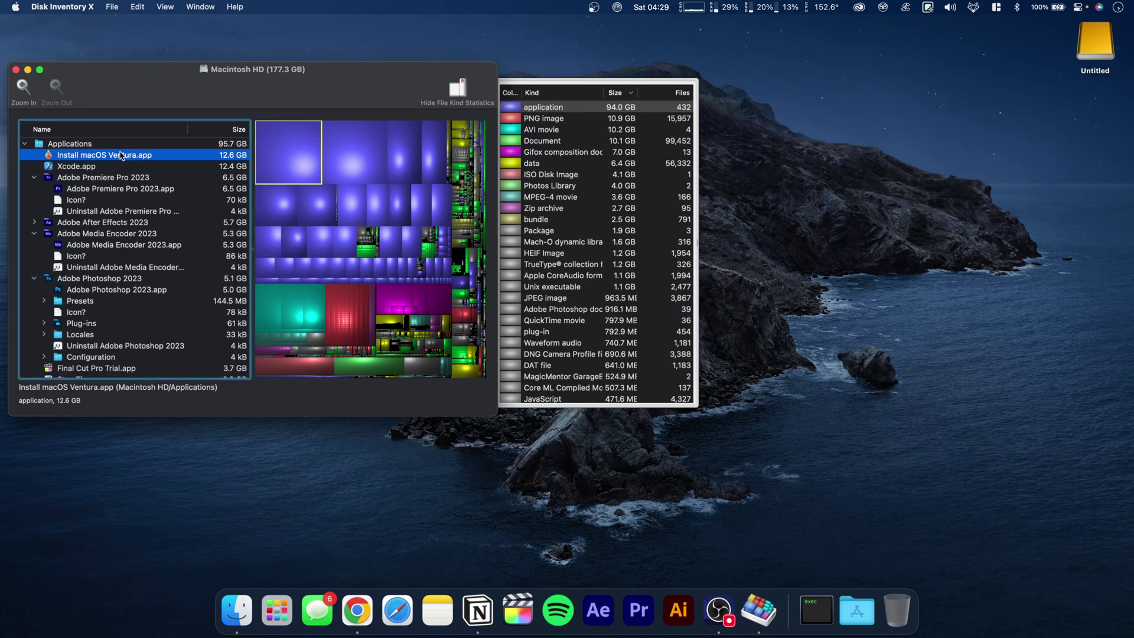
left_click(286, 172)
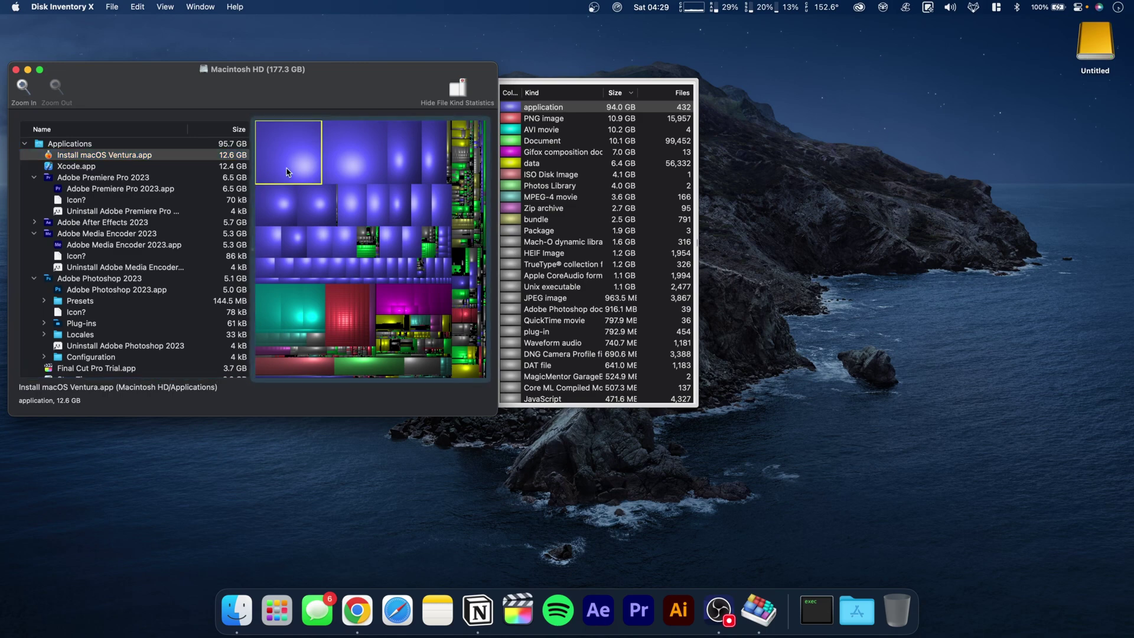
right_click(307, 155)
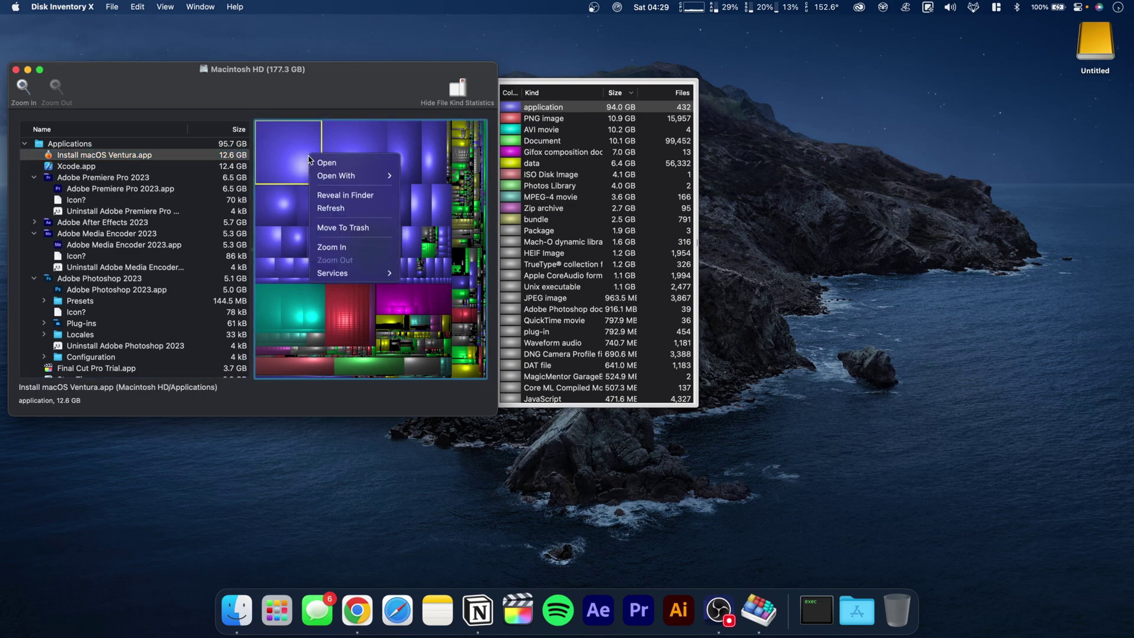
left_click(357, 195)
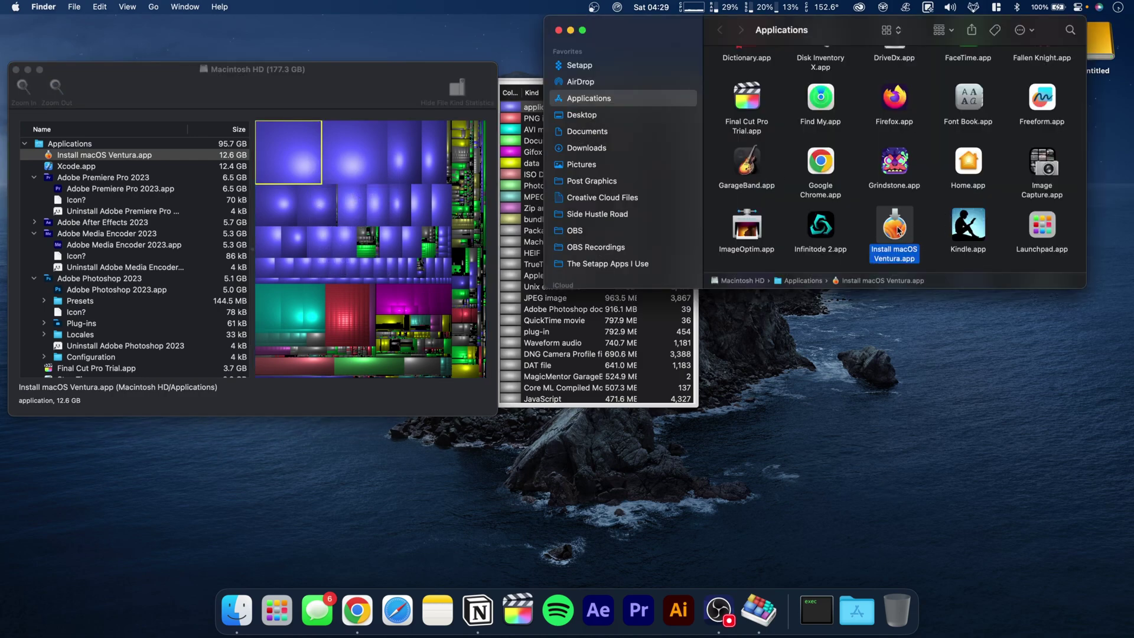
Switch back to Disk Inventory X and inspect the Creative Cloud Files and Gifox 2 folders
left_click(309, 123)
right_click(298, 144)
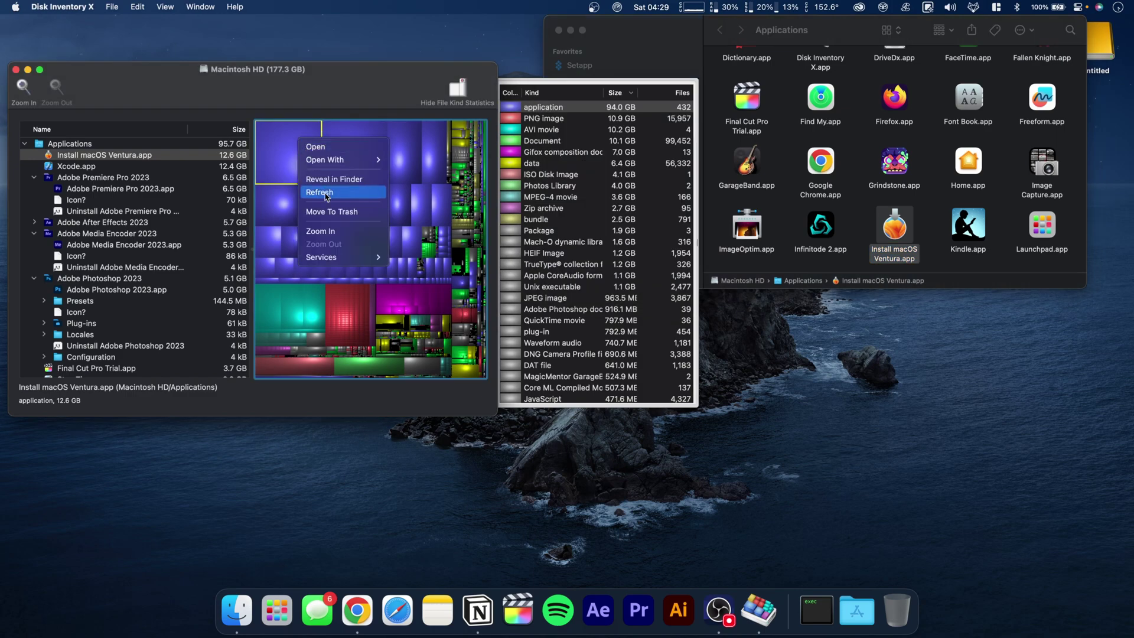
left_click(292, 167)
left_click(331, 322)
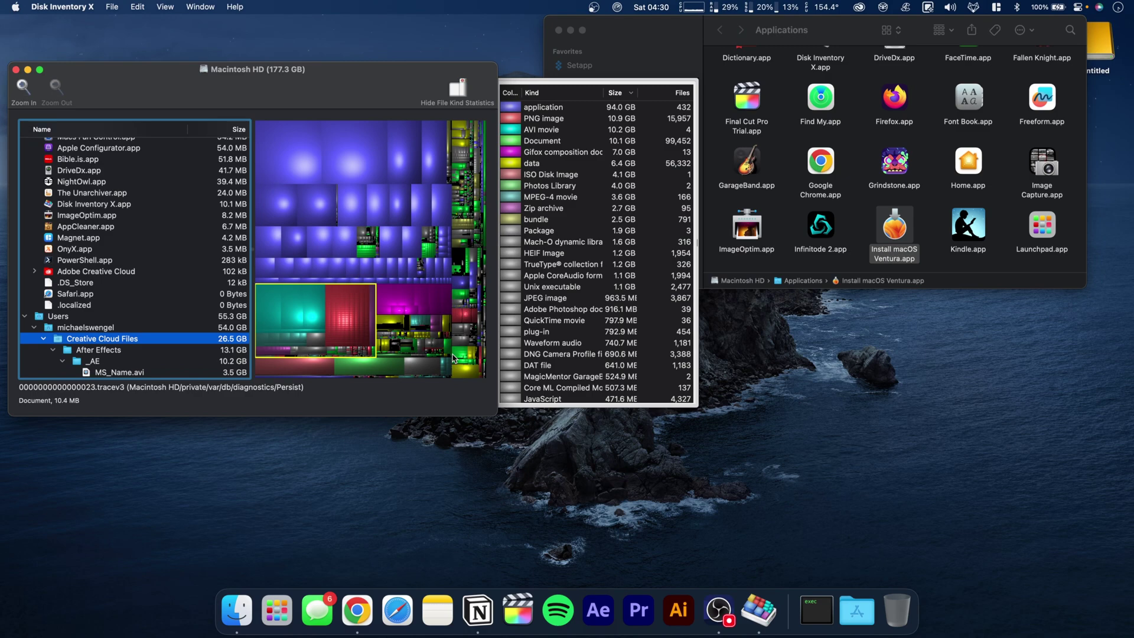
left_click(416, 301)
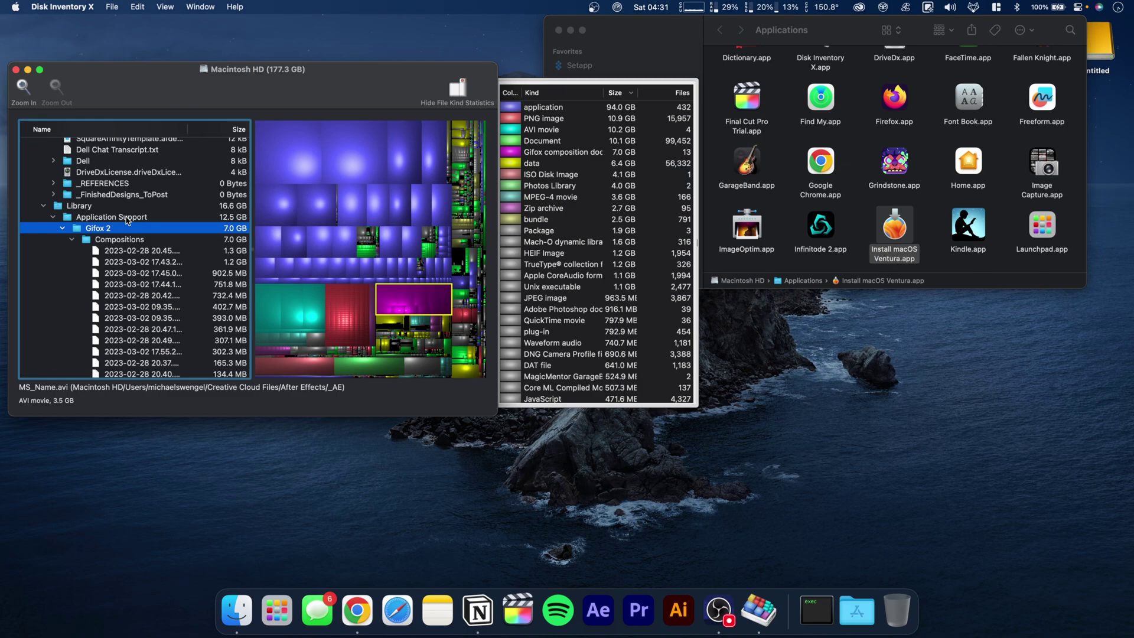
Switch to System Settings, open the General Storage page and check the System Data size
left_click(14, 7)
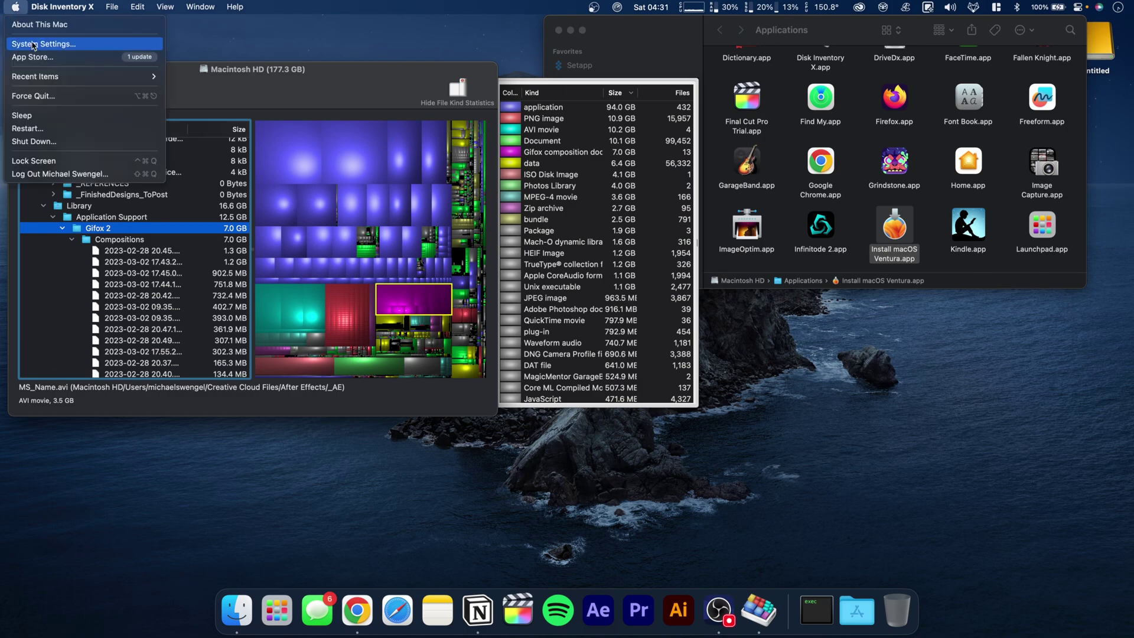
left_click(53, 44)
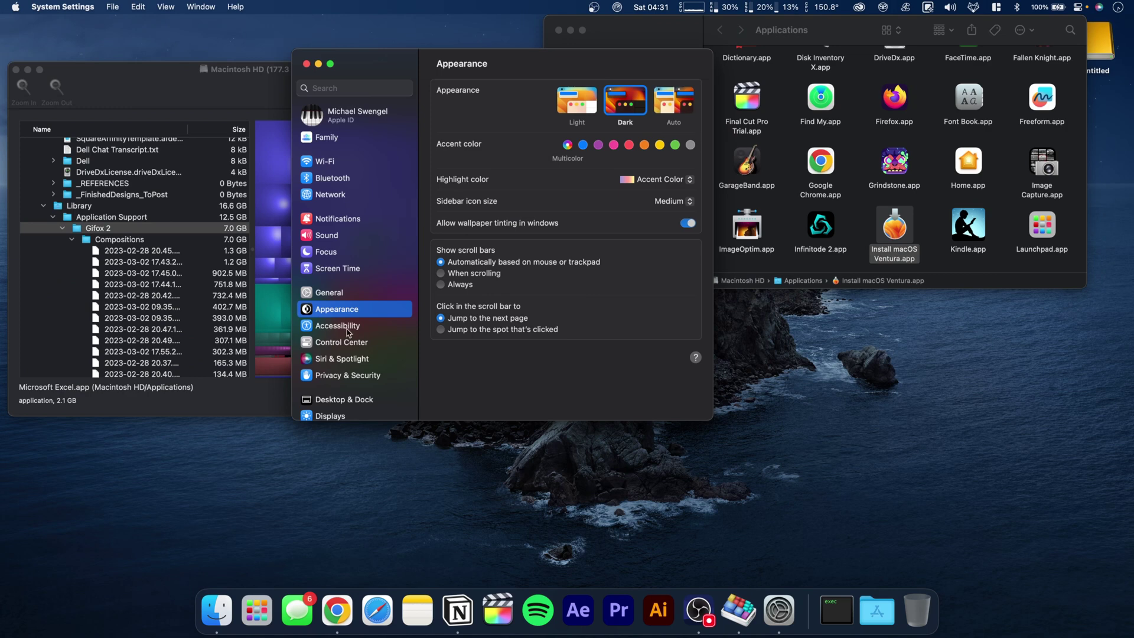
left_click(326, 293)
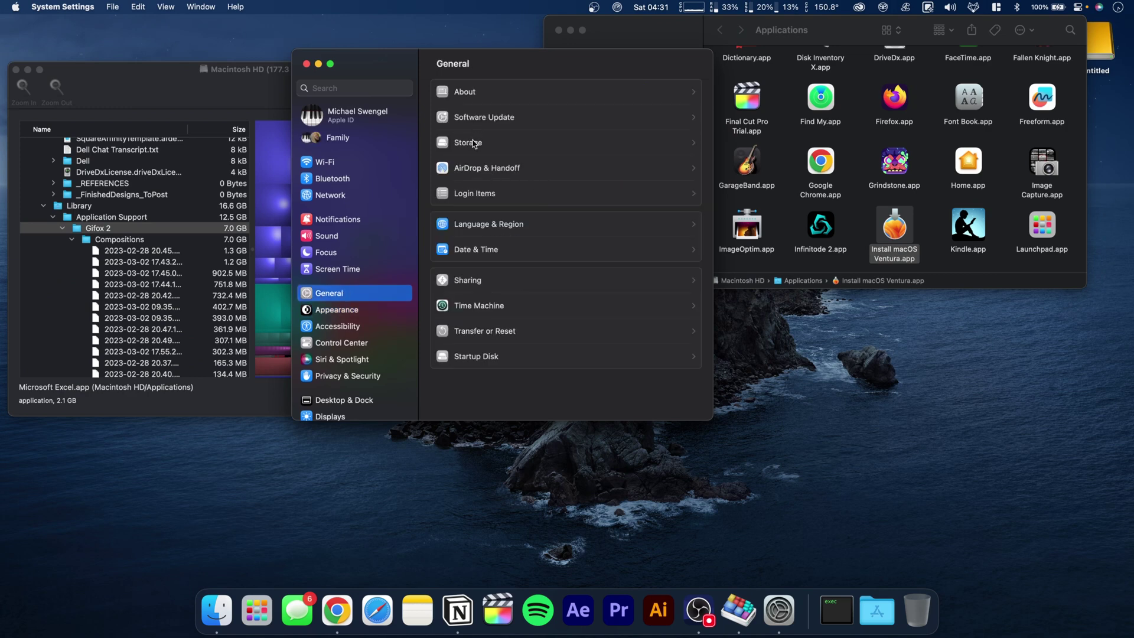
left_click(473, 142)
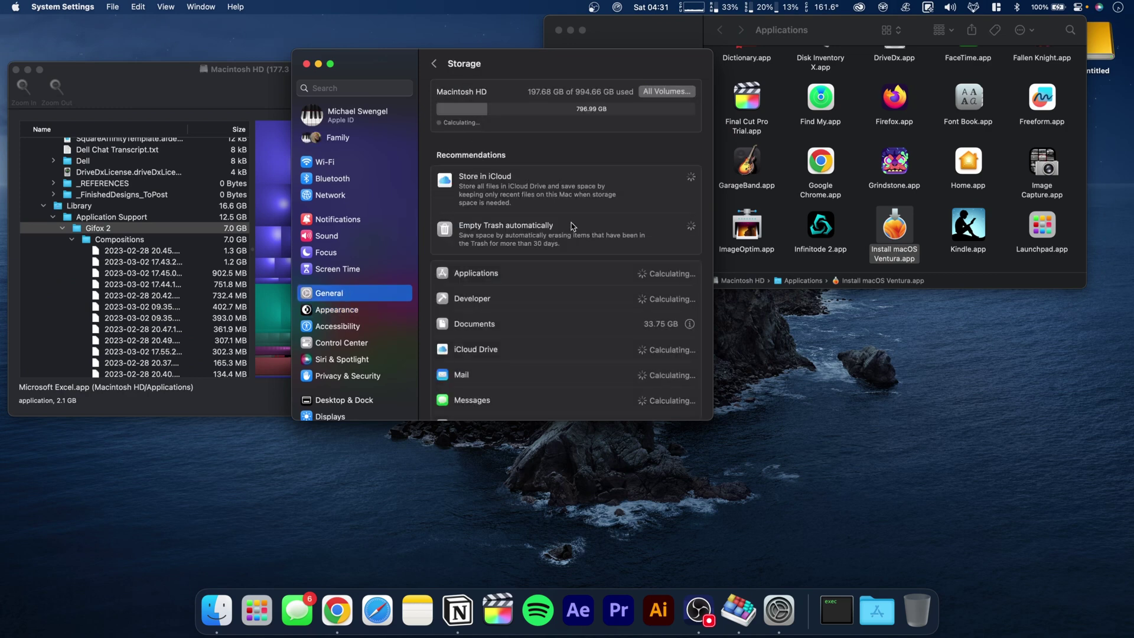
scroll(590, 266, "down", 5)
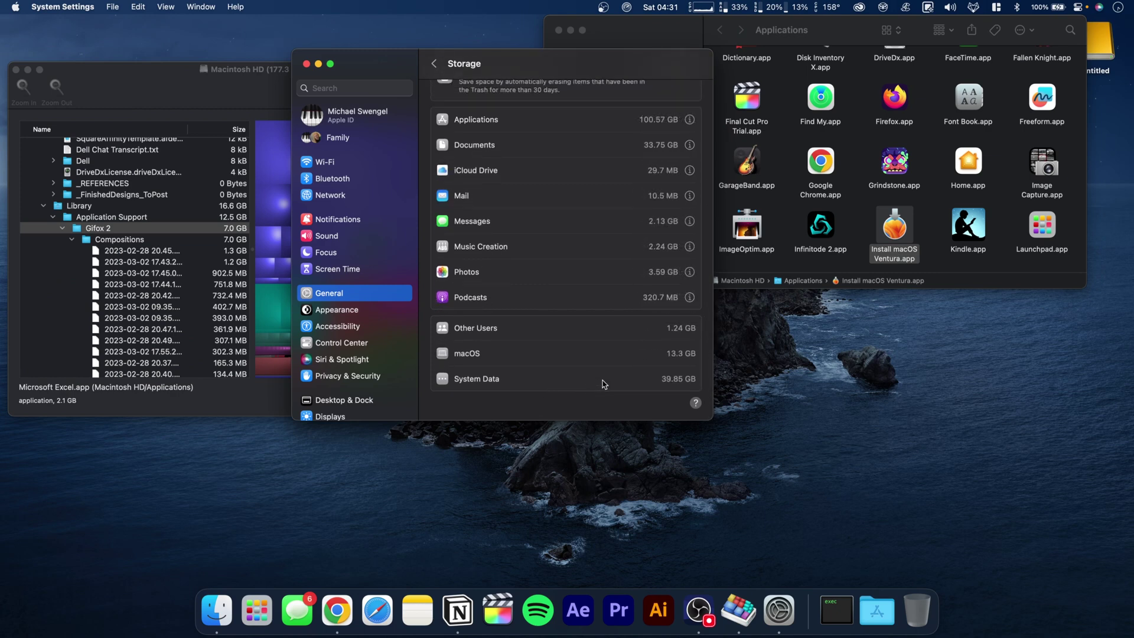
Move the System Settings window aside to compare its storage categories with the Gifox 2 folder in Disk Inventory X
left_click(191, 90)
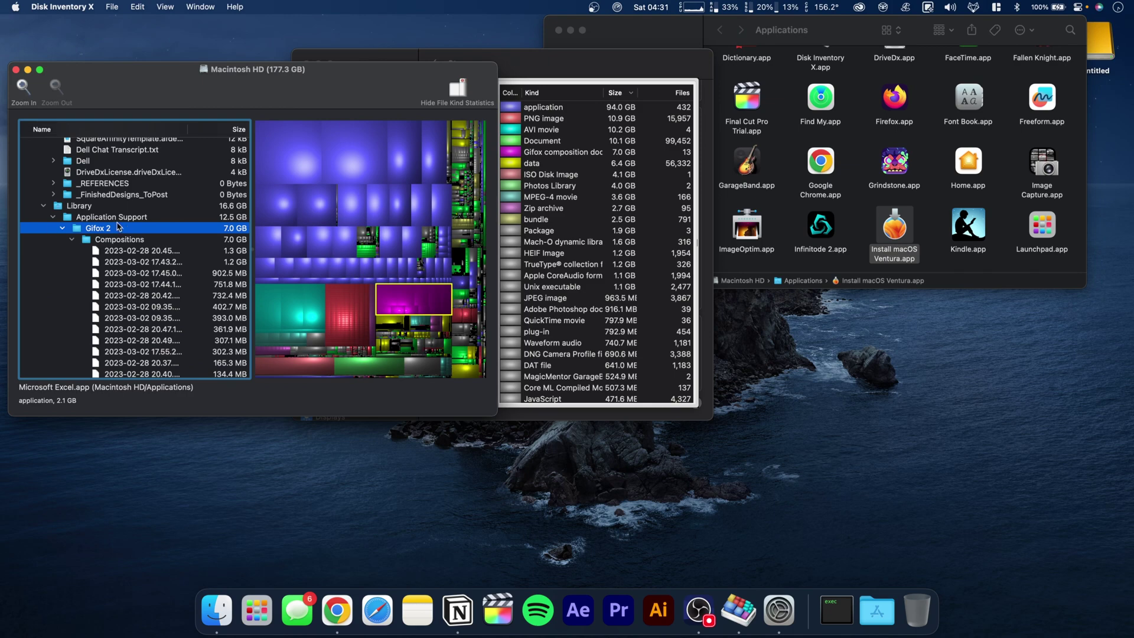
left_click_drag(620, 62, 719, 76)
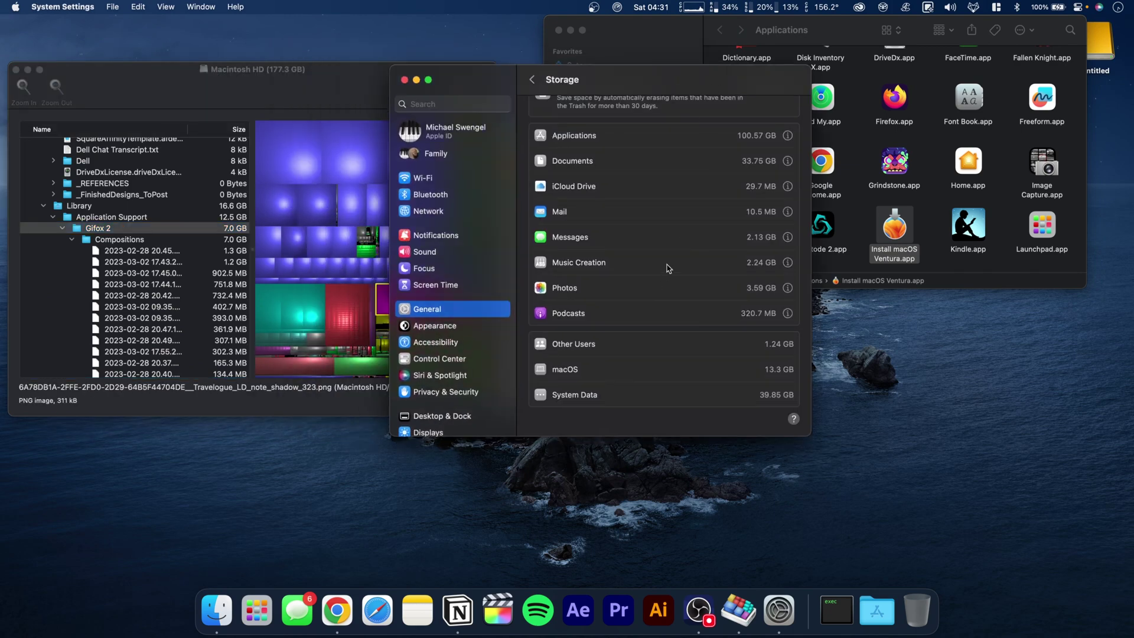
left_click(284, 96)
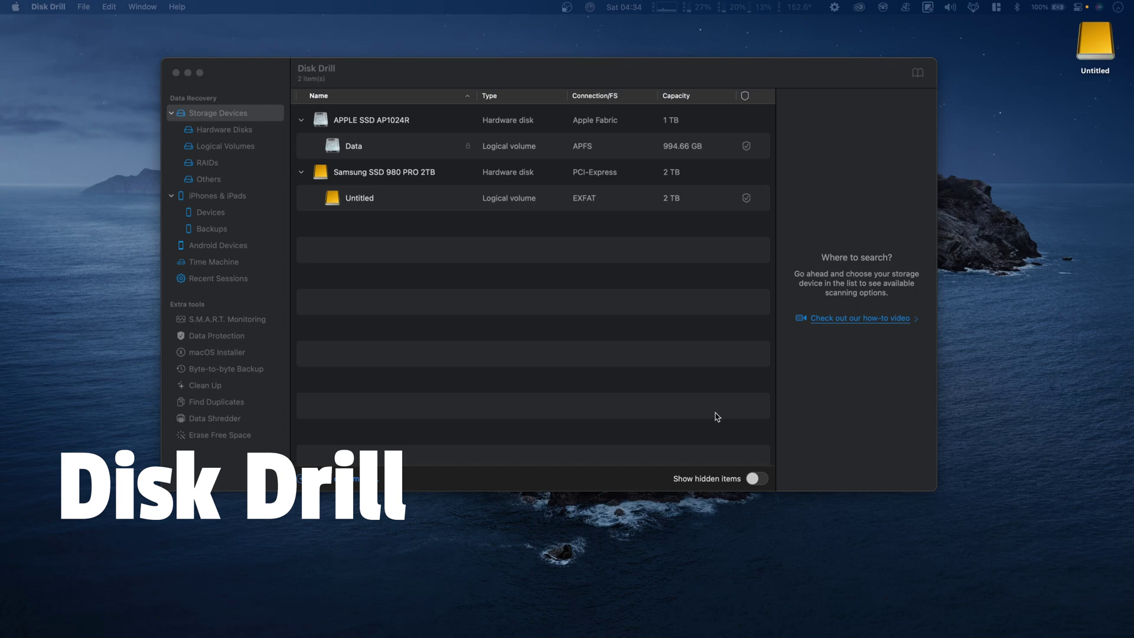
Switch to Disk Drill and open its Clean Up tool
left_click(538, 385)
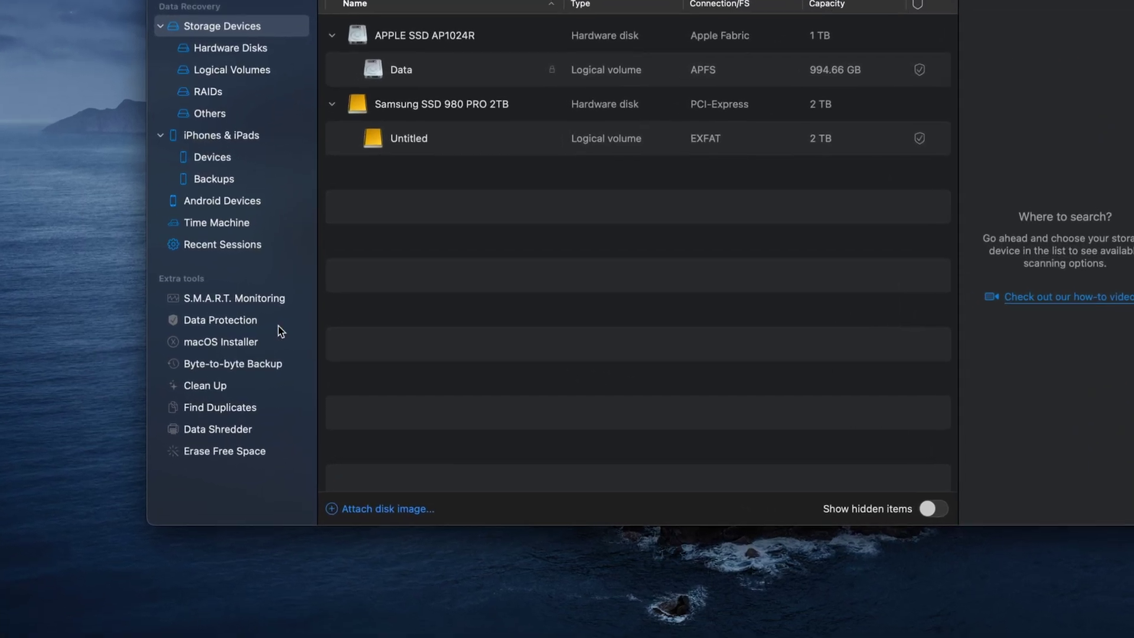
left_click(198, 384)
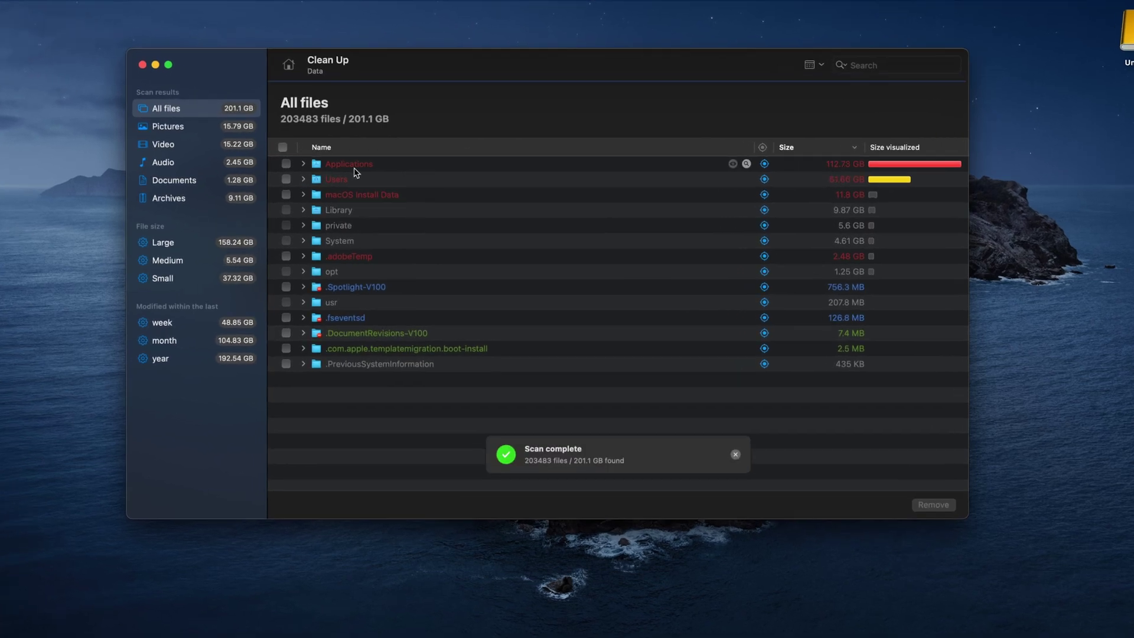
Expand the Applications folder in the Clean Up scan results and select Xcode.app
left_click(851, 163)
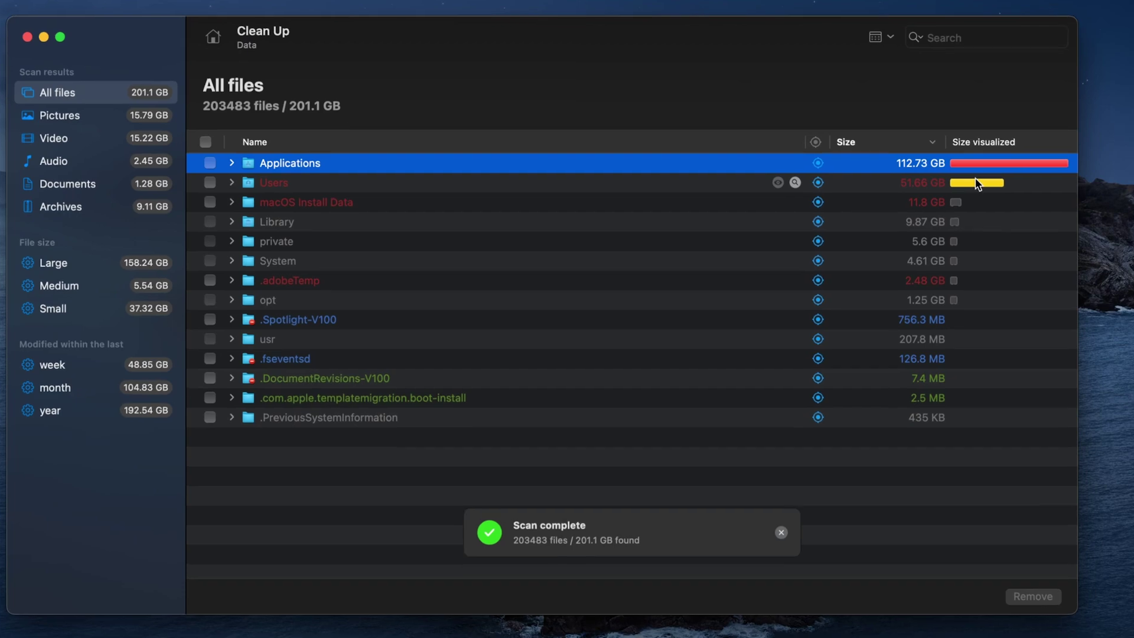
left_click(232, 163)
left_click(316, 184)
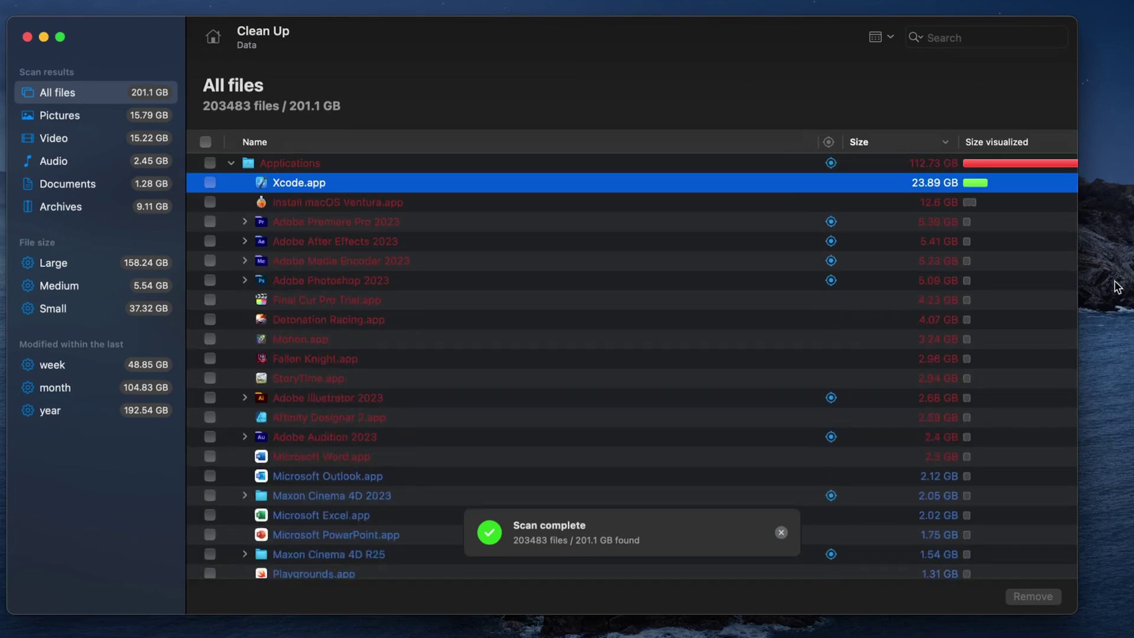
Compare Install macOS Ventura.app with the other applications in the Clean Up results and check the actions offered for Xcode.app
left_click(936, 202)
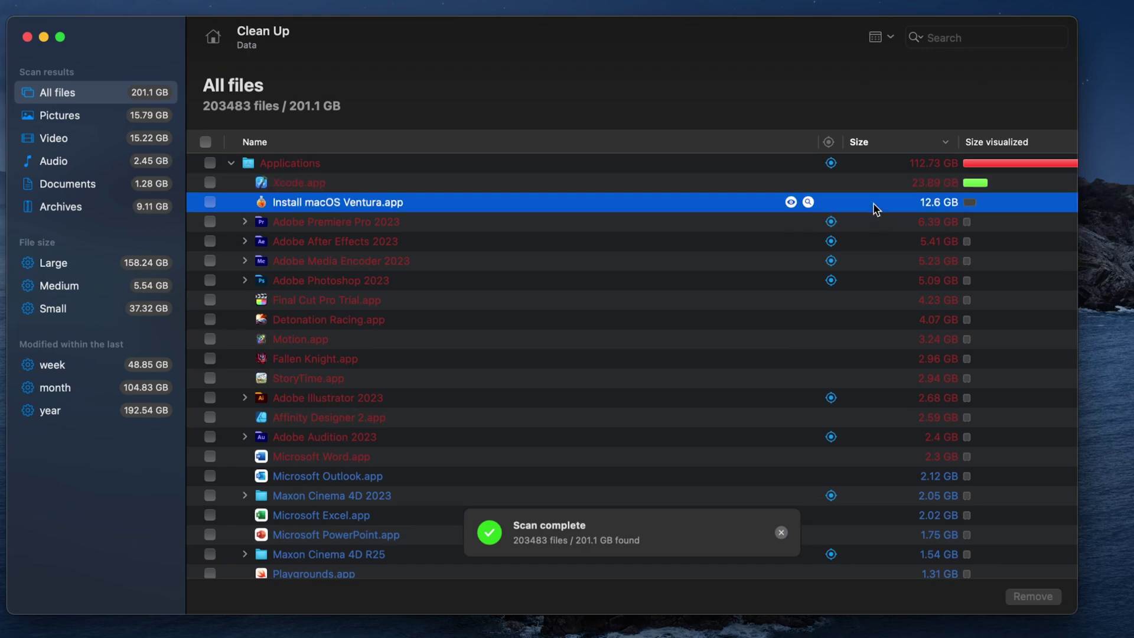
left_click(862, 183)
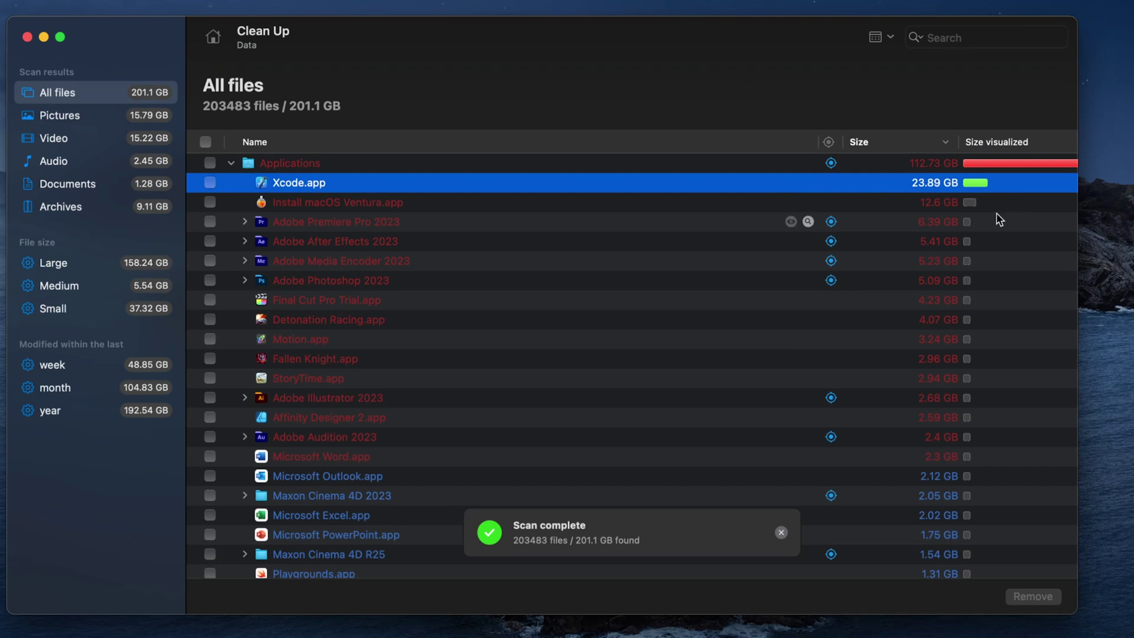
right_click(307, 184)
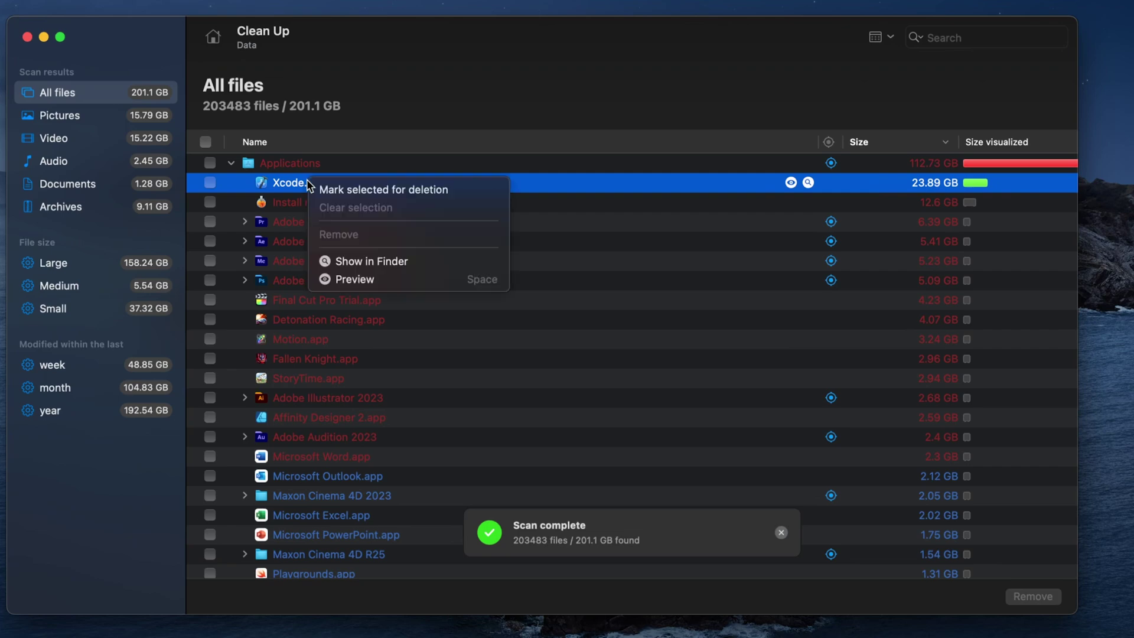
left_click(681, 200)
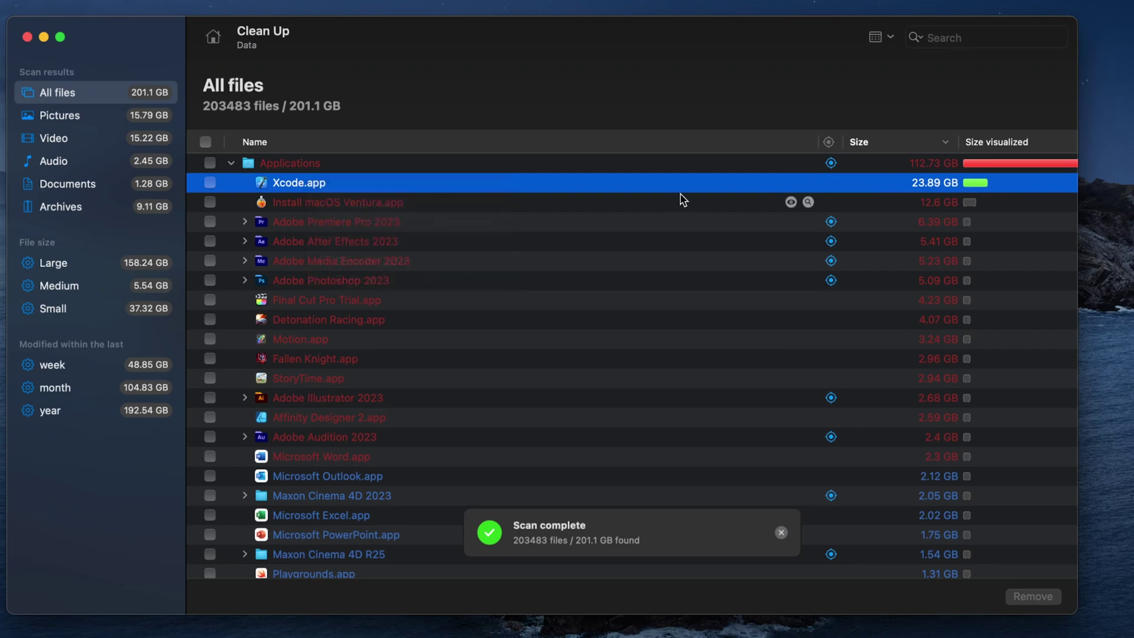
scroll(667, 265, "down", 15)
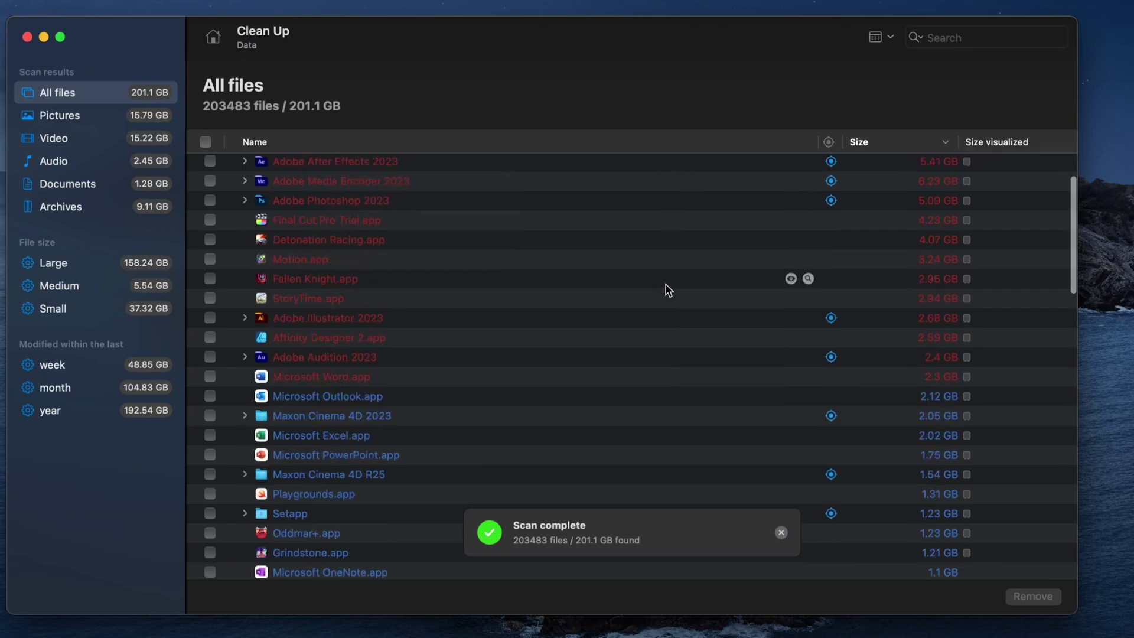
scroll(381, 364, "down", 5)
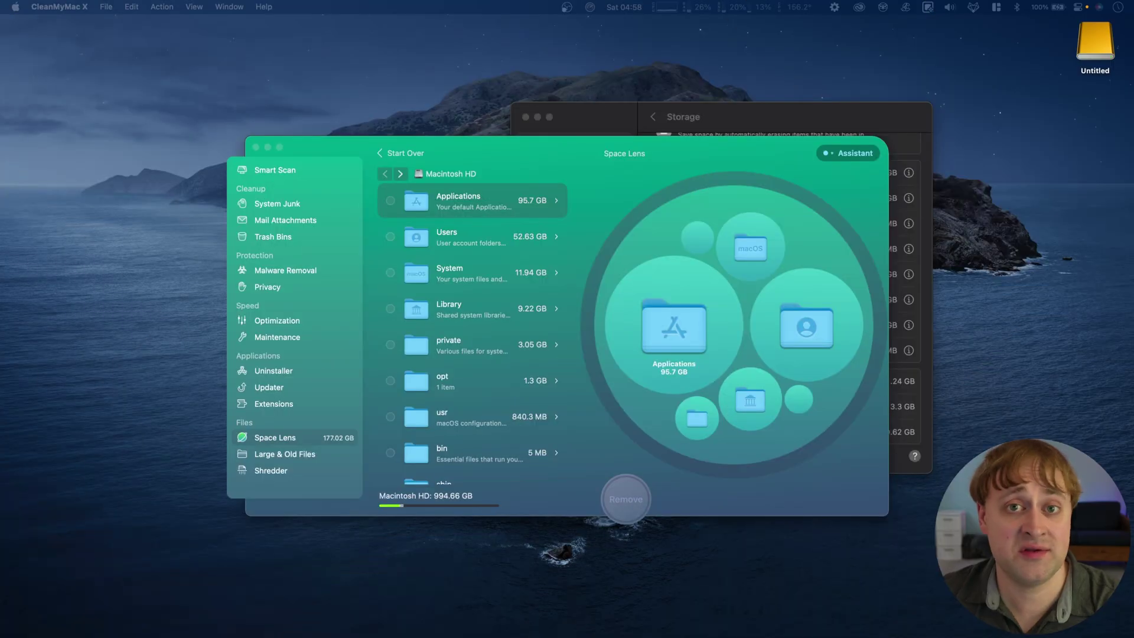
Switch to CleanMyMac X, inspect the Applications folder's largest items in Space Lens, and return to Macintosh HD
left_click(620, 177)
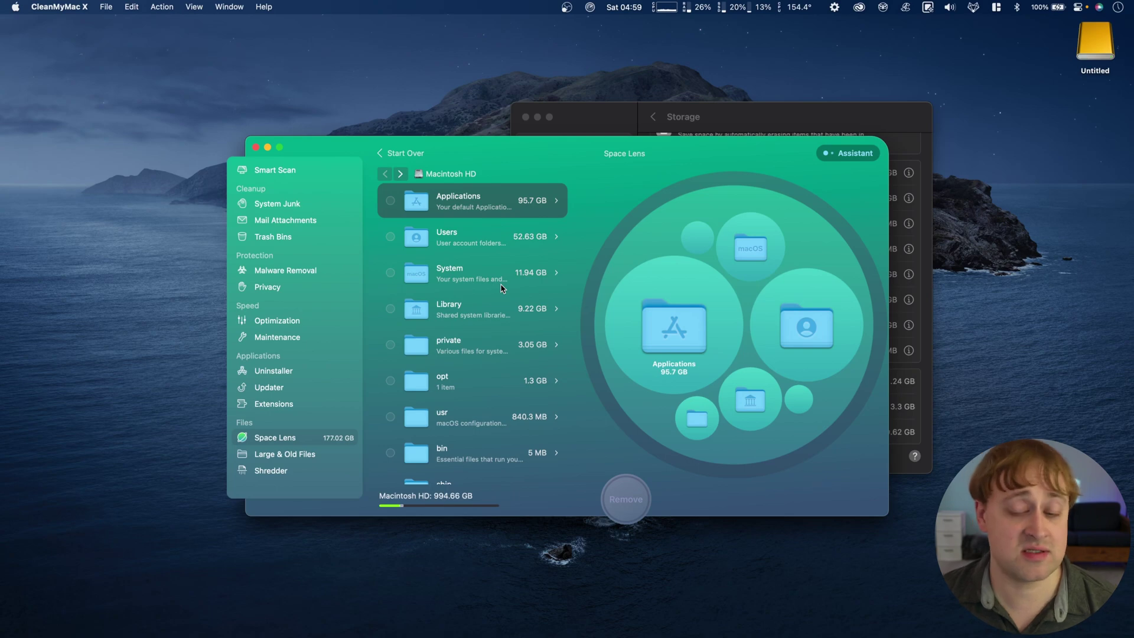
left_click(665, 313)
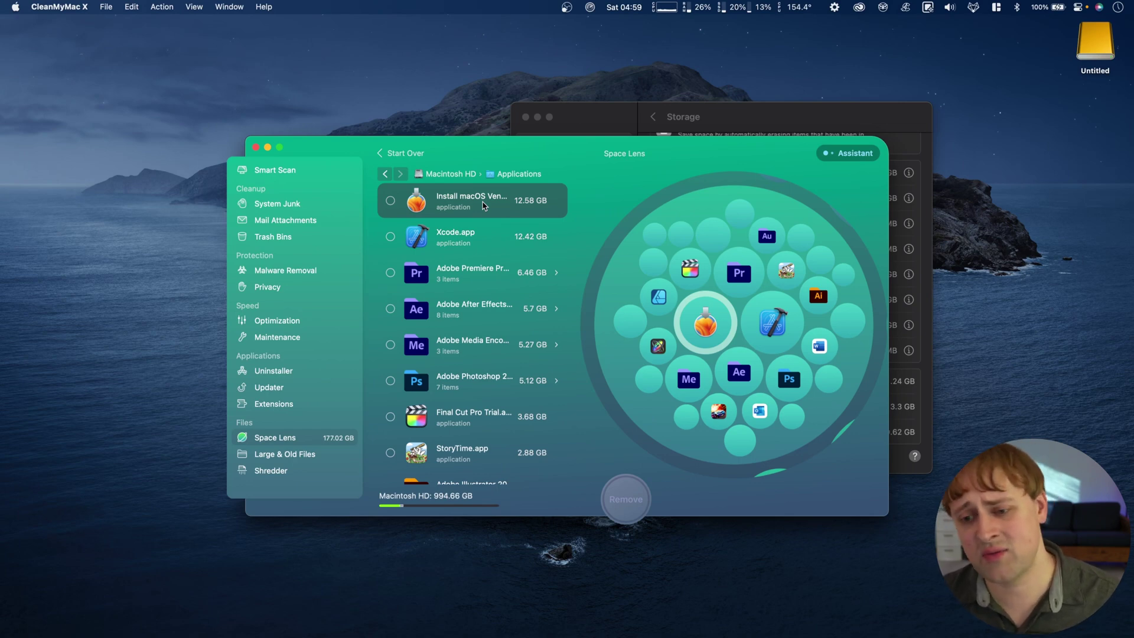
left_click(391, 201)
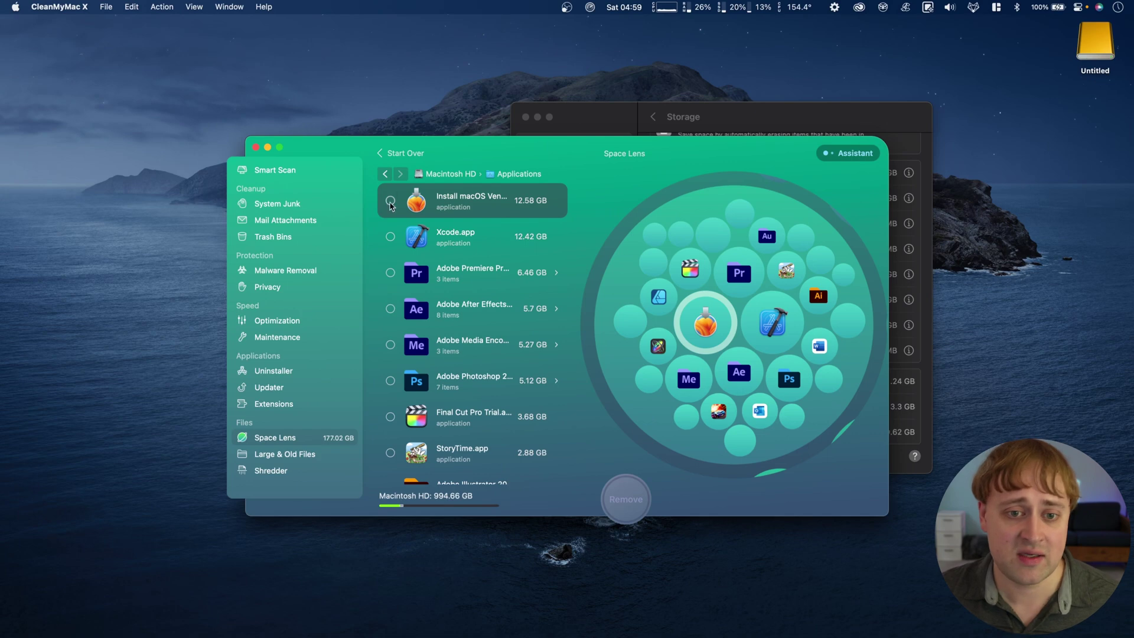
left_click(445, 175)
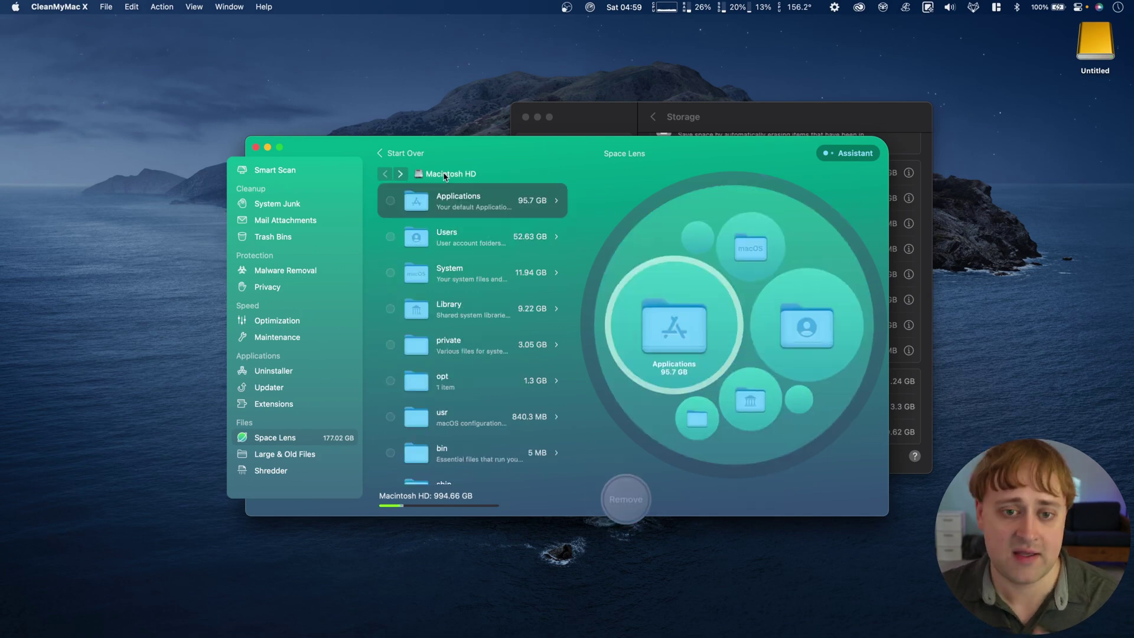